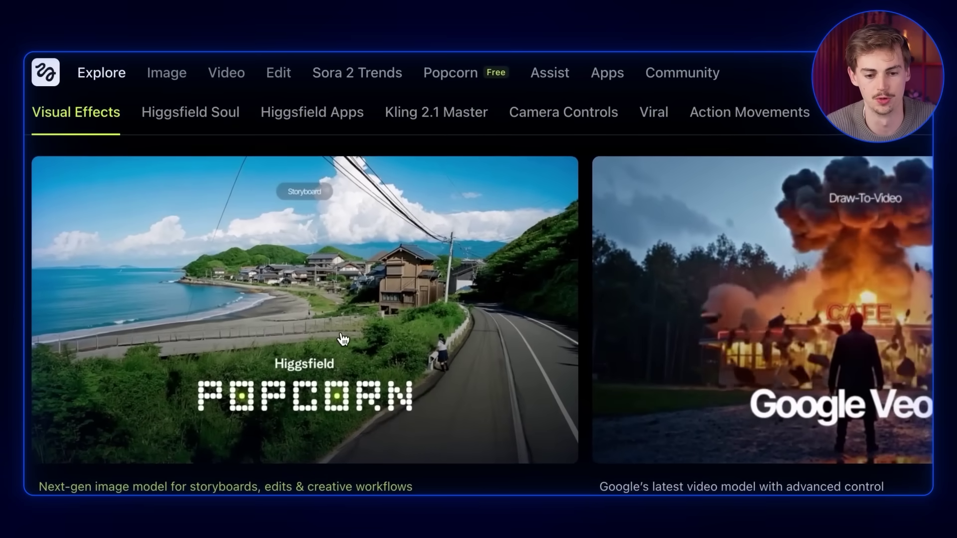
- Open Higgsfield's Popcorn storyboard creator from the top navigation
click(343, 339)
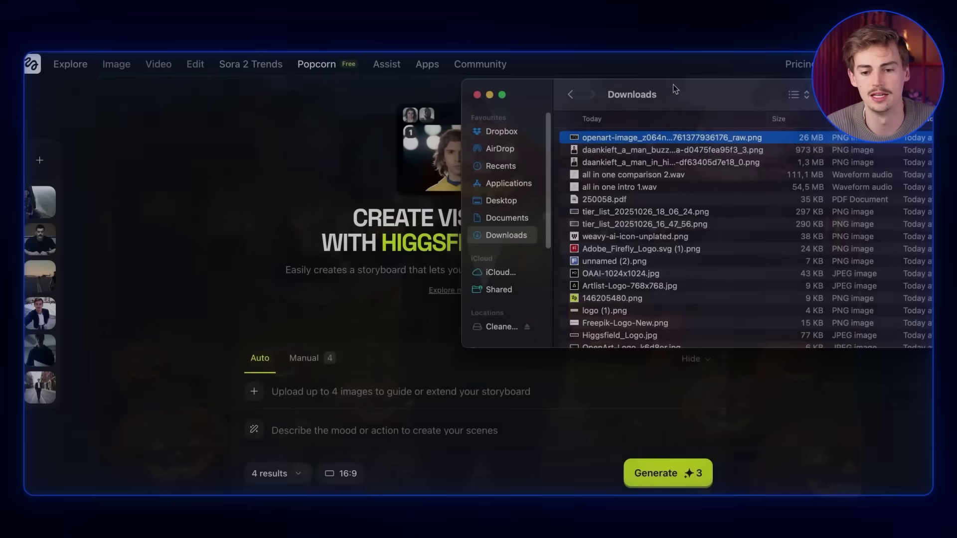
- Add the pumpkin character reference, paste the door-to-door treat prompt, and request 7 results
drag(589, 140, 249, 372)
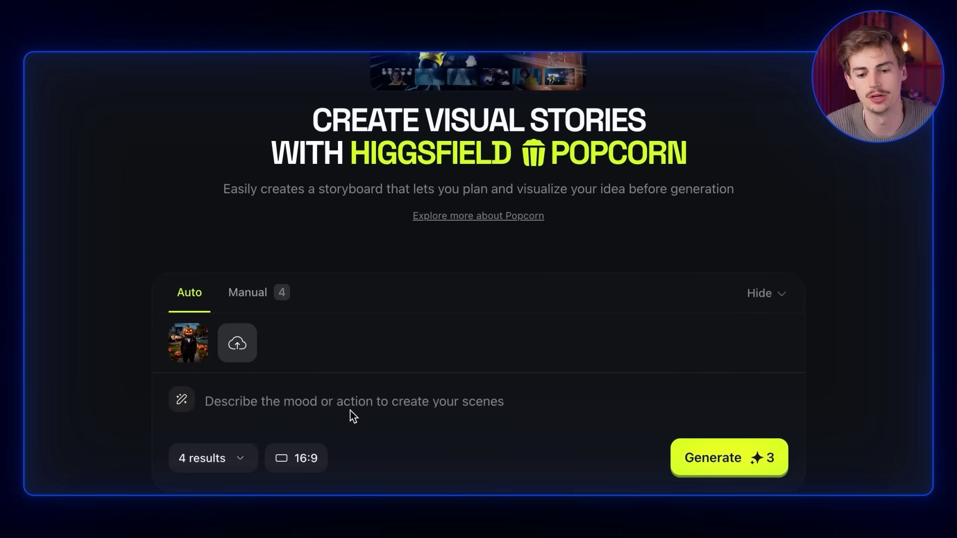
text(He goes door to door through different neighborhoods, towns, and time periods collecting treats.)
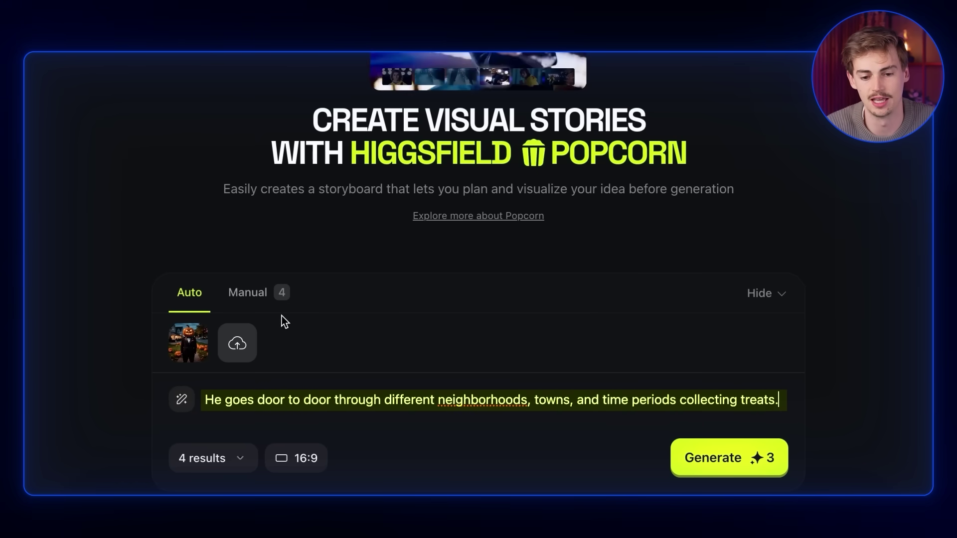
click(199, 463)
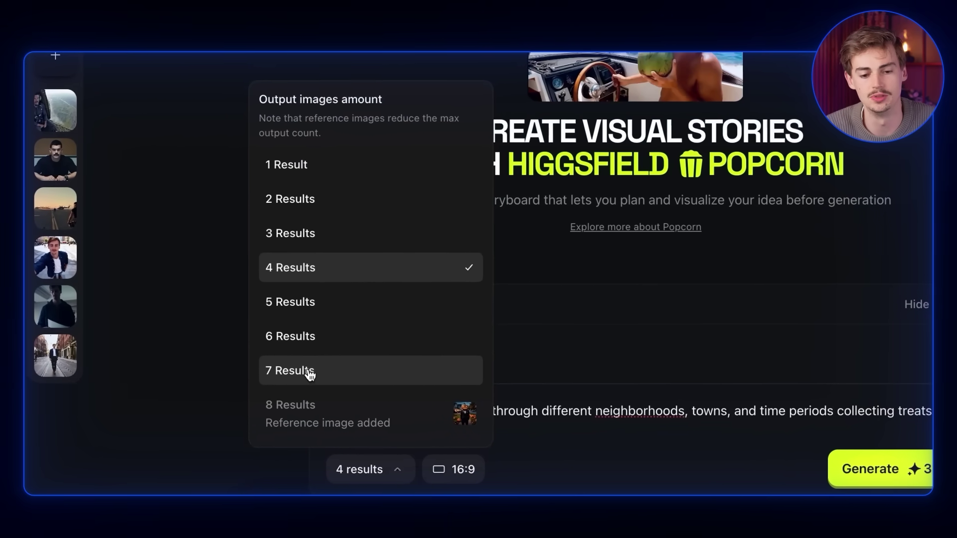
click(279, 369)
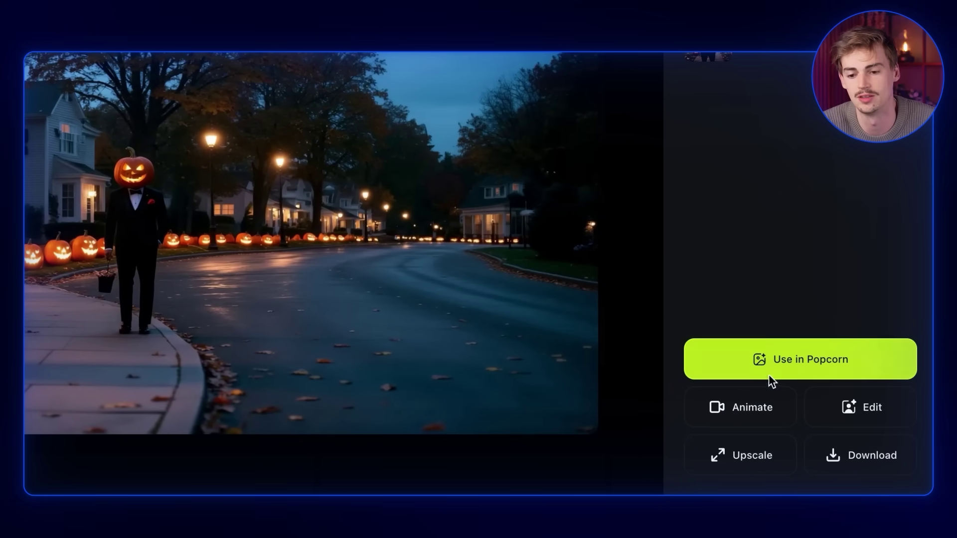
- Reuse the pumpkin street image as the Popcorn storyboard reference
click(789, 366)
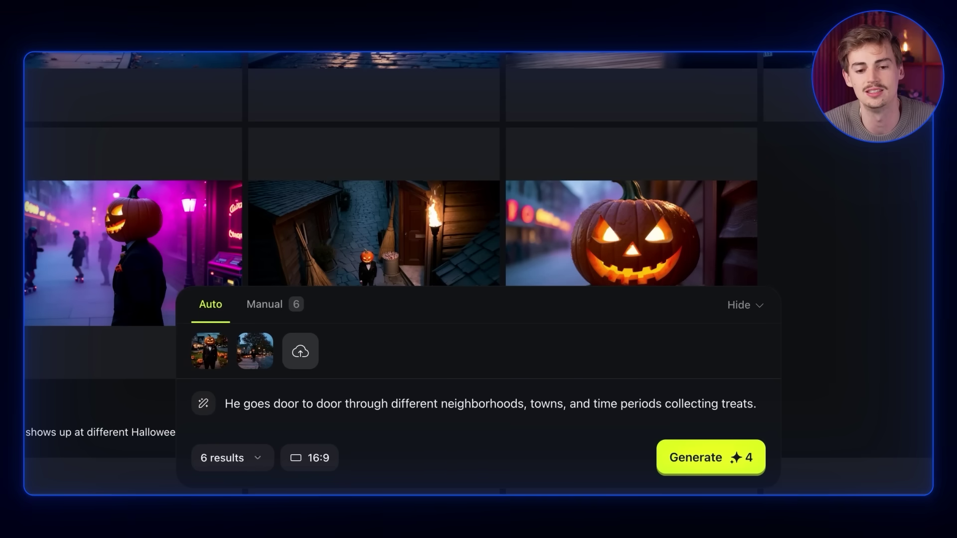
scroll(686, 172, up, 3)
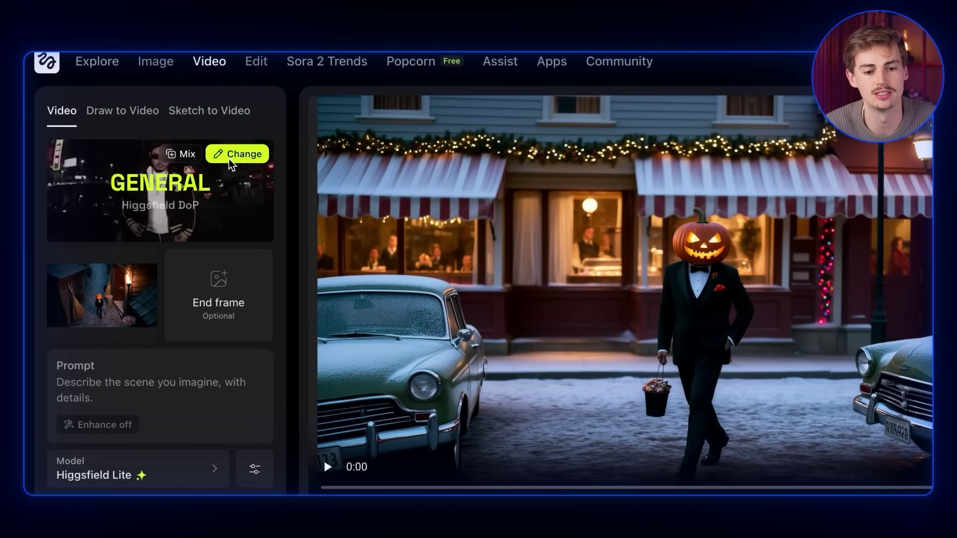
- Animate the alley frame with Veo 3.1 GENERAL and the Victorian-street prompt, then play it
click(230, 161)
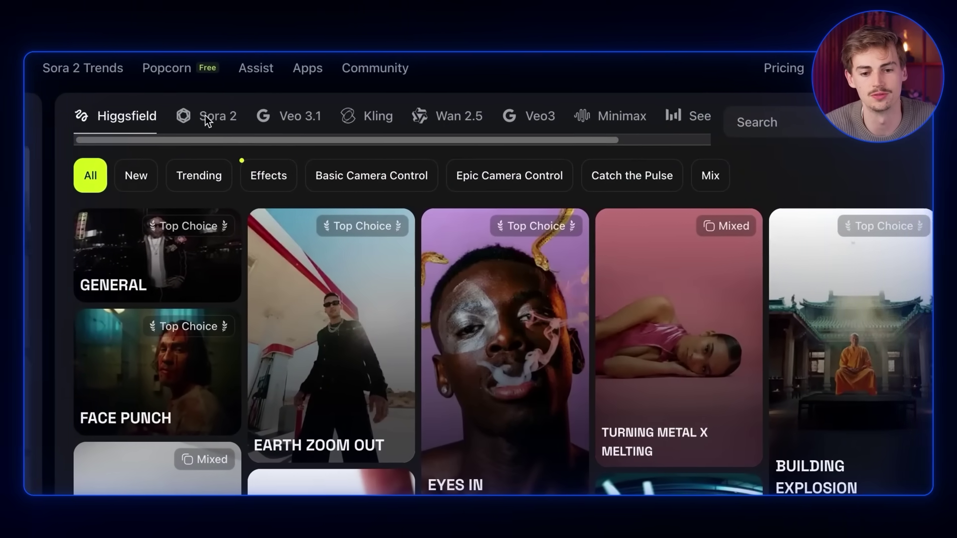
click(301, 119)
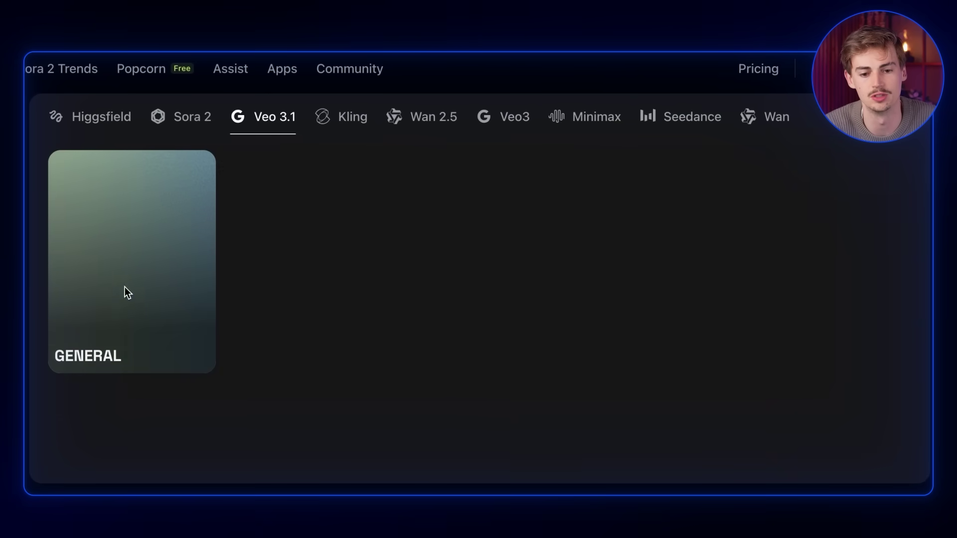
click(159, 287)
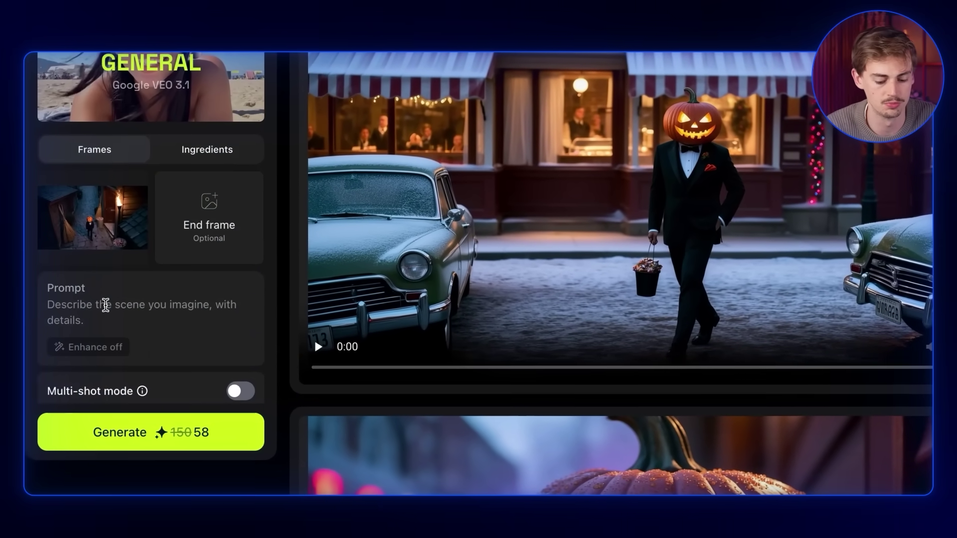
click(106, 305)
key(ctrl+v)
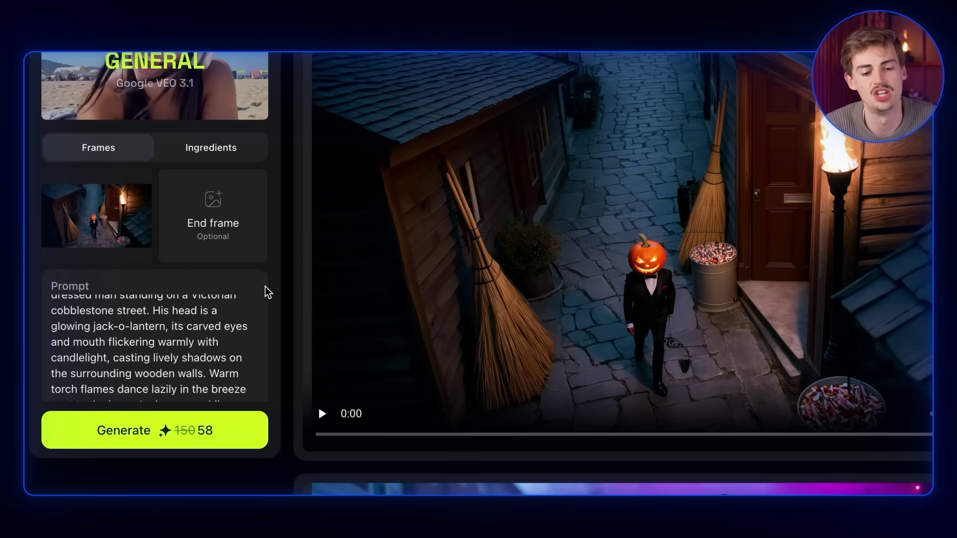
scroll(633, 216, down, 1)
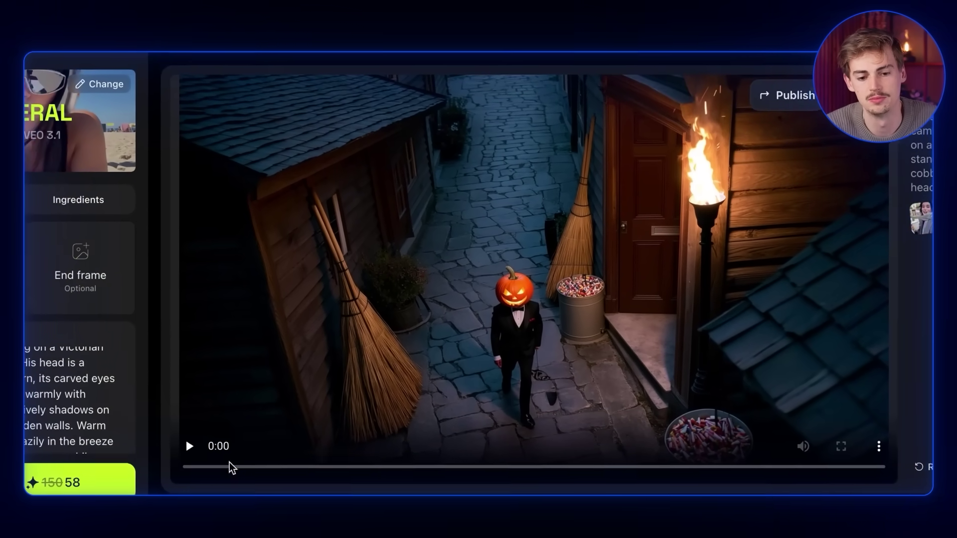
click(362, 434)
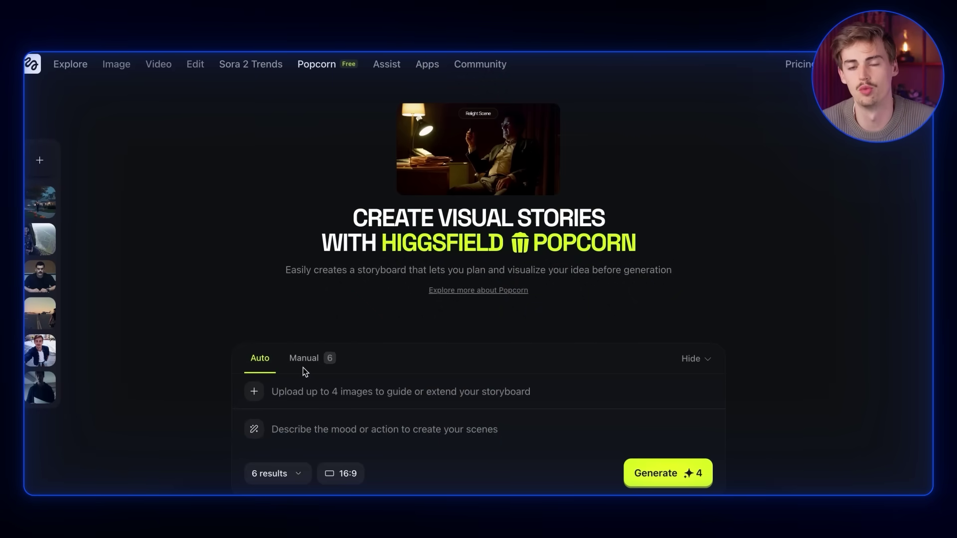
- Switch Popcorn to Manual mode with six scene slots and open the Downloads folder
click(303, 359)
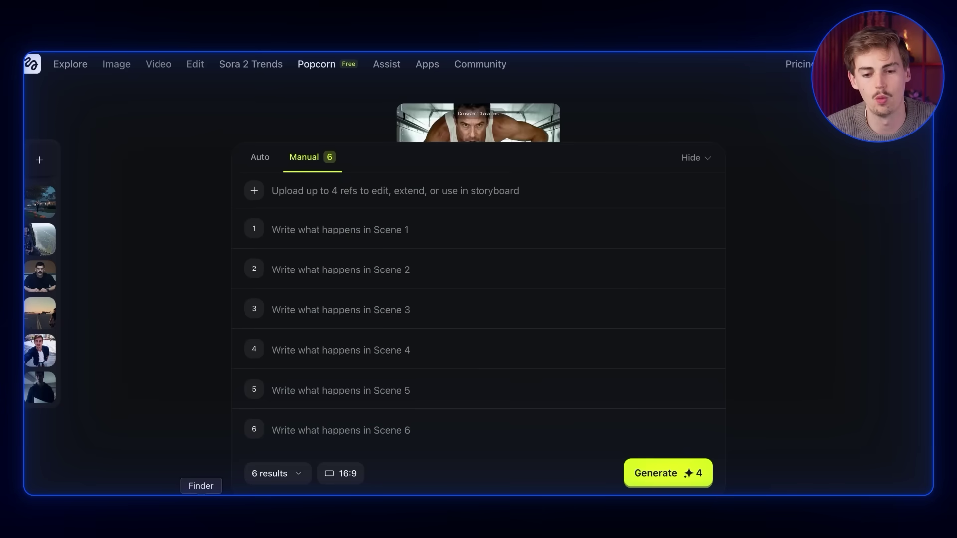
click(201, 496)
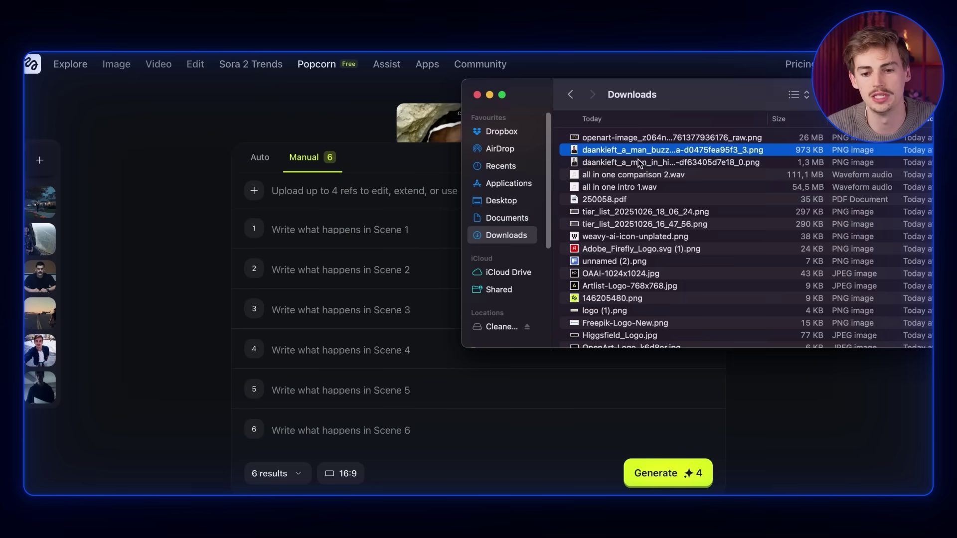
- Preview the buzz-cut man's portrait and add it as a storyboard reference
key(space)
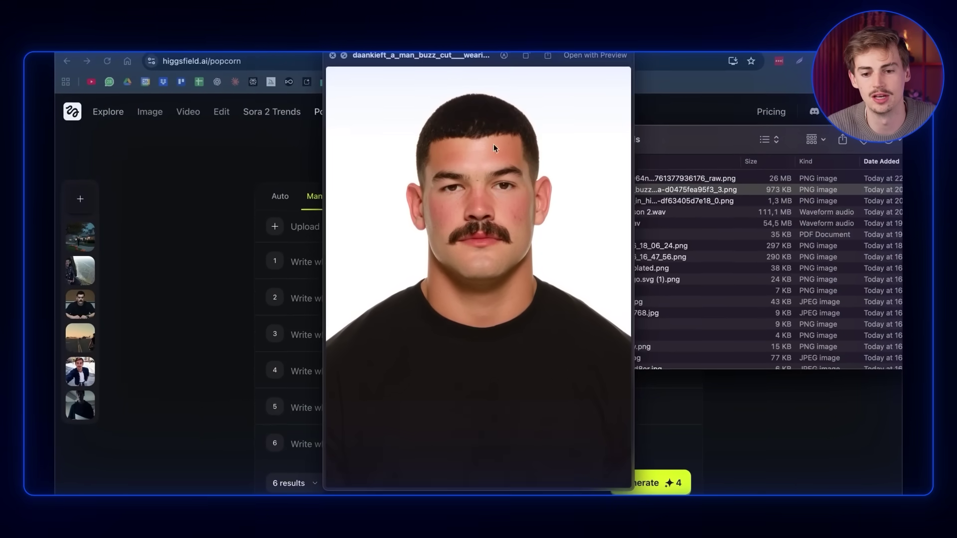
key(space)
drag(332, 259, 331, 261)
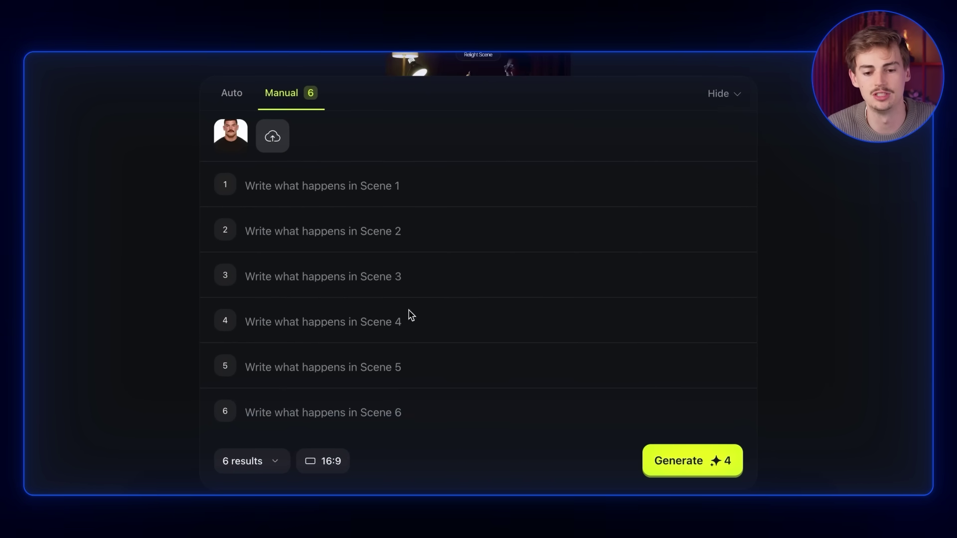
- Fill the scene fields with the sergeant's storyline, from dawn base to helicopter ride
click(329, 231)
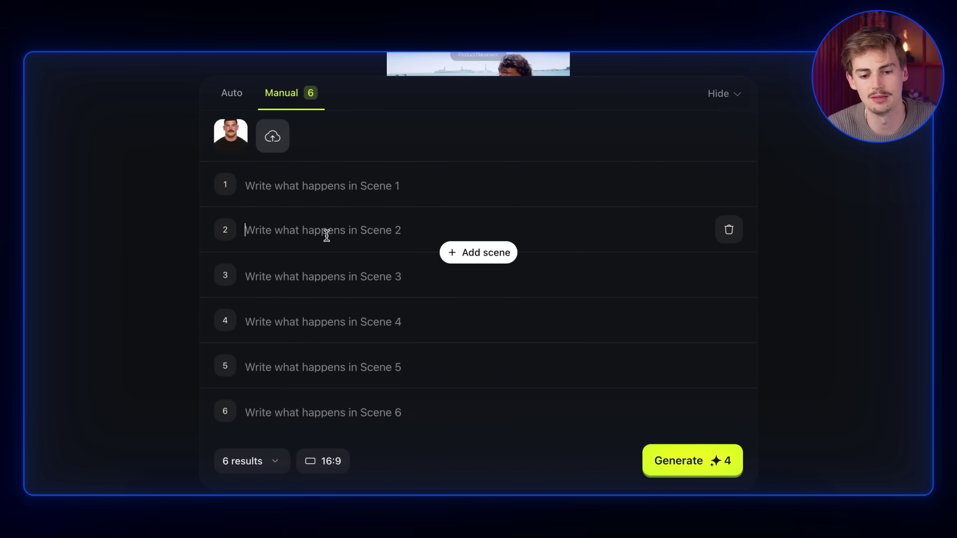
click(307, 277)
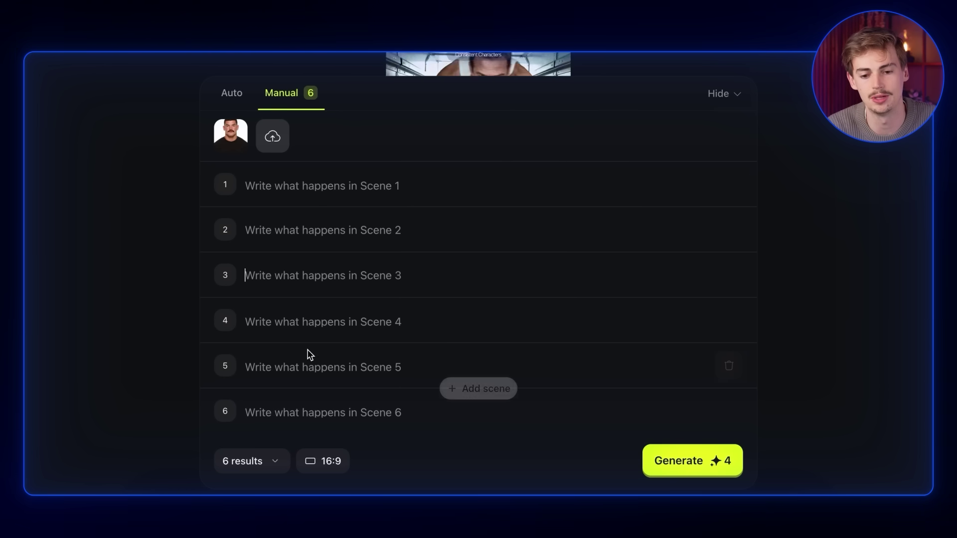
click(402, 332)
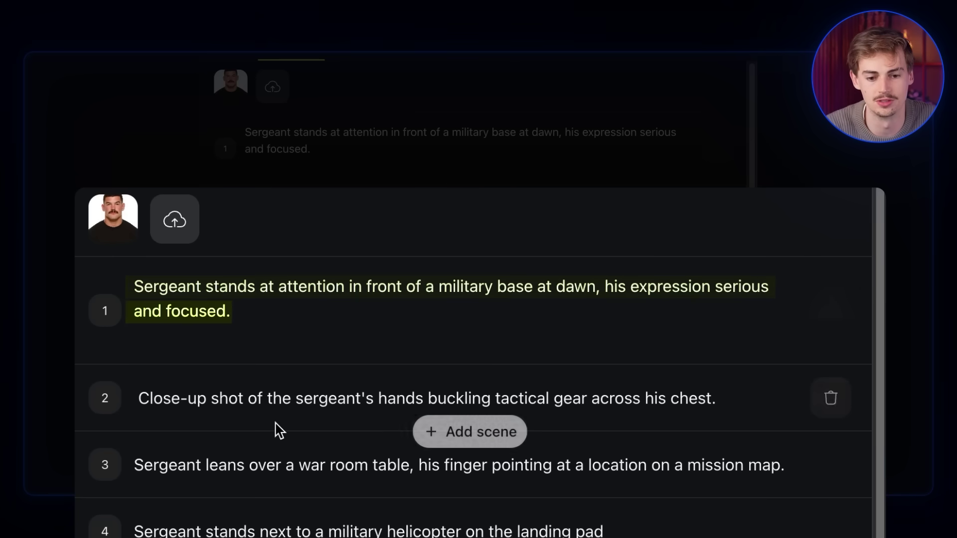
mouse_move(292, 337)
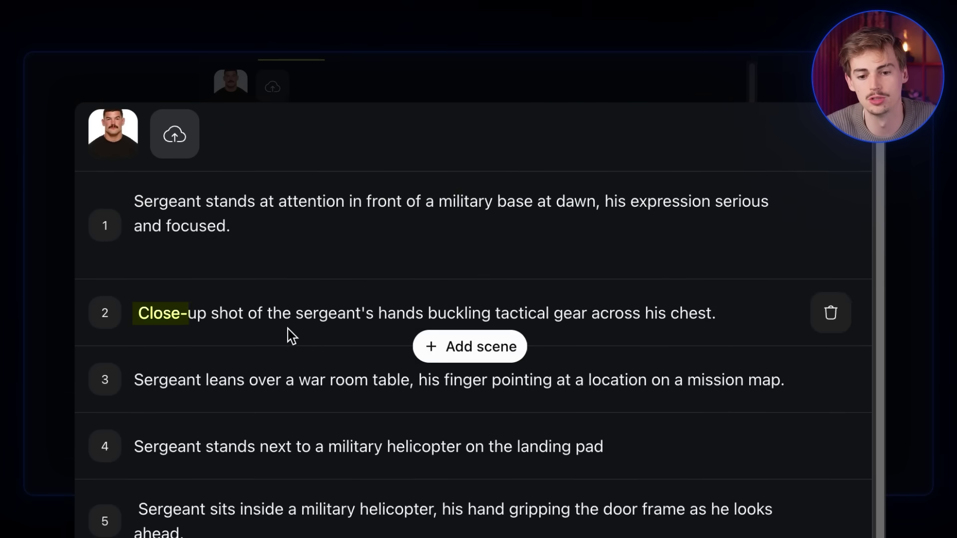
mouse_move(154, 314)
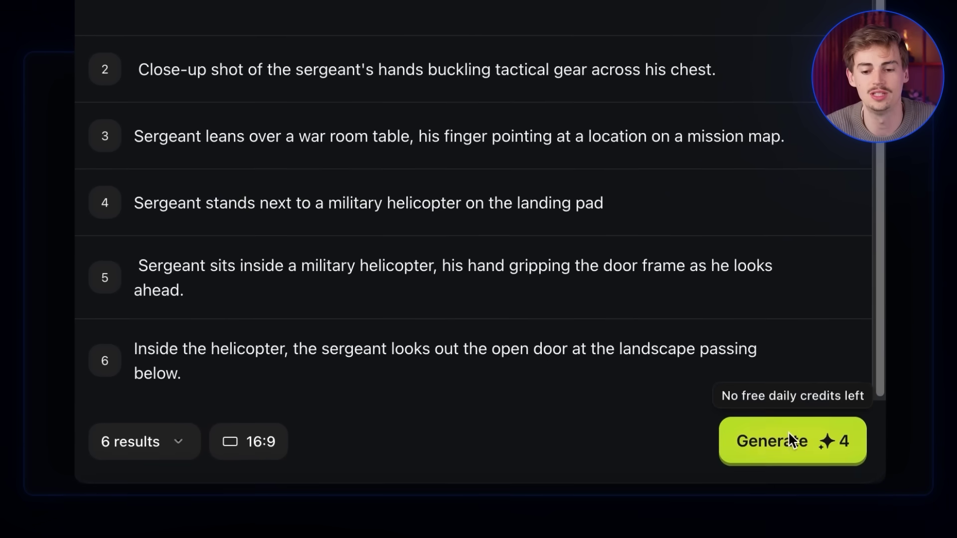
- Generate the six-scene sergeant storyboard and inspect a frame at full size
click(804, 444)
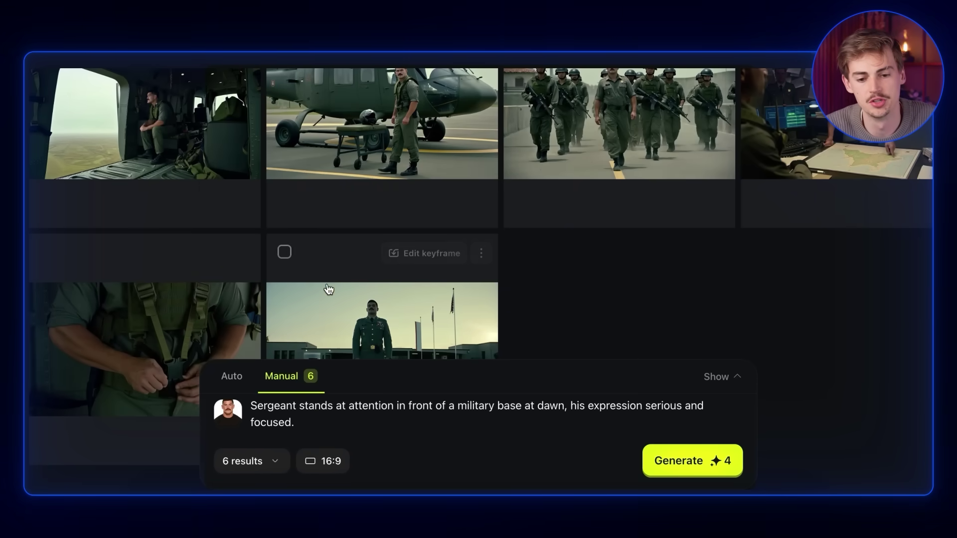
click(331, 337)
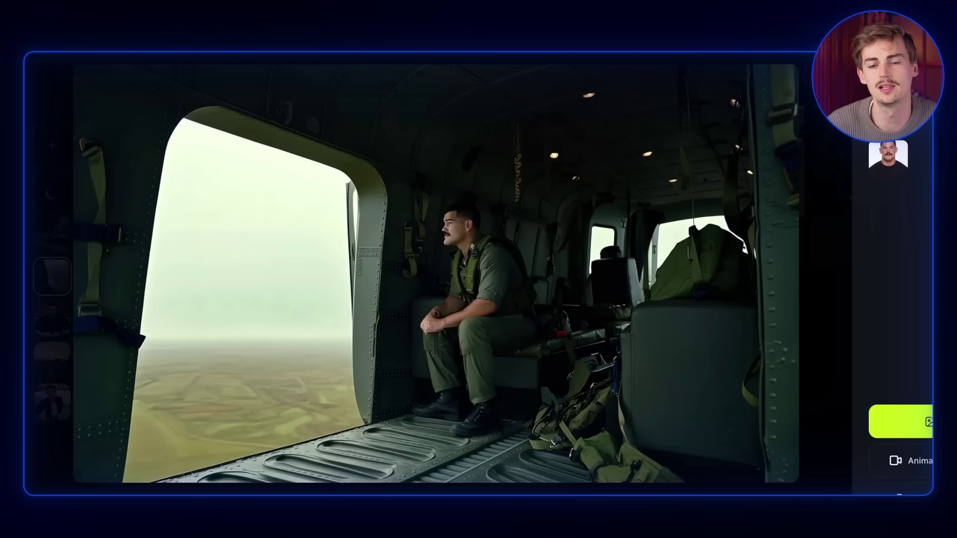
key(Escape)
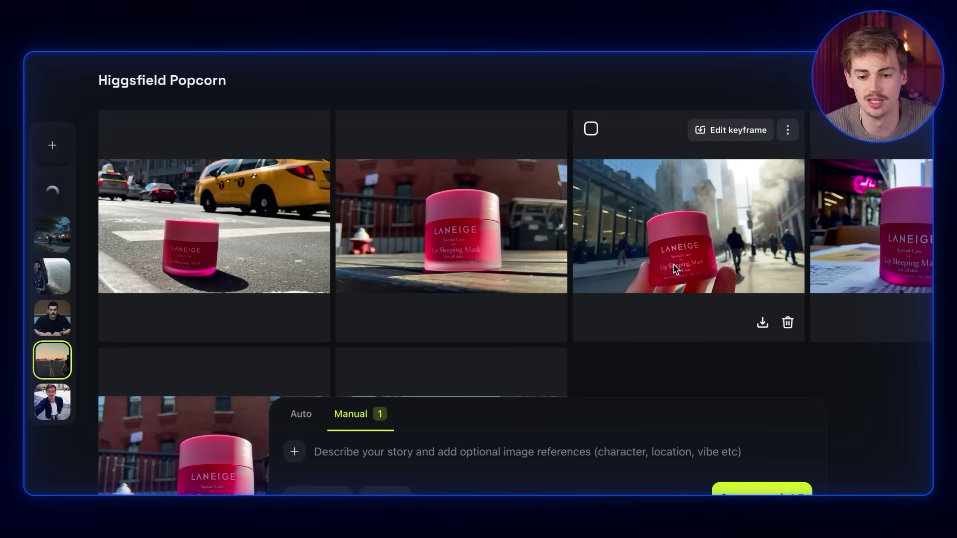
- Flip through the Laneige jar shots: street, café, brick building, Times Square, table, taxis
click(674, 265)
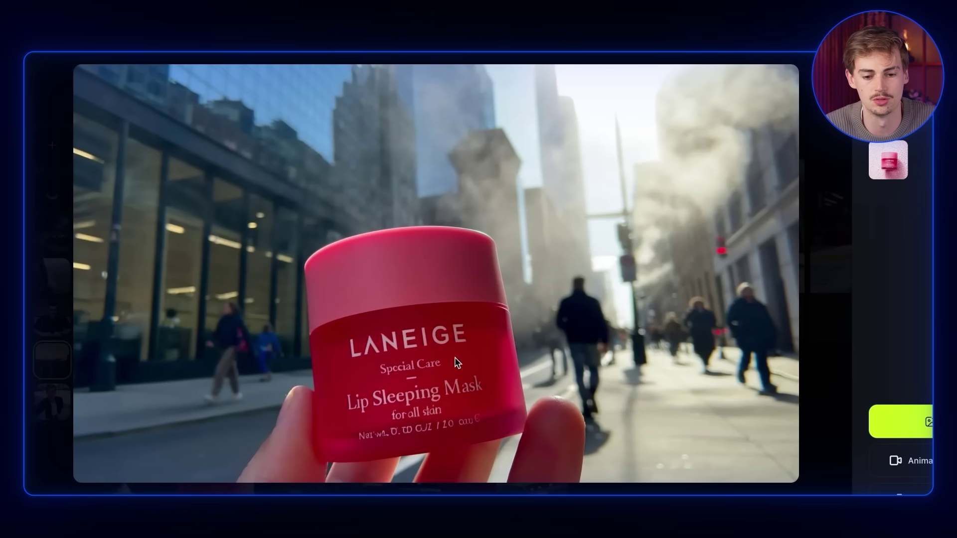
key(Right)
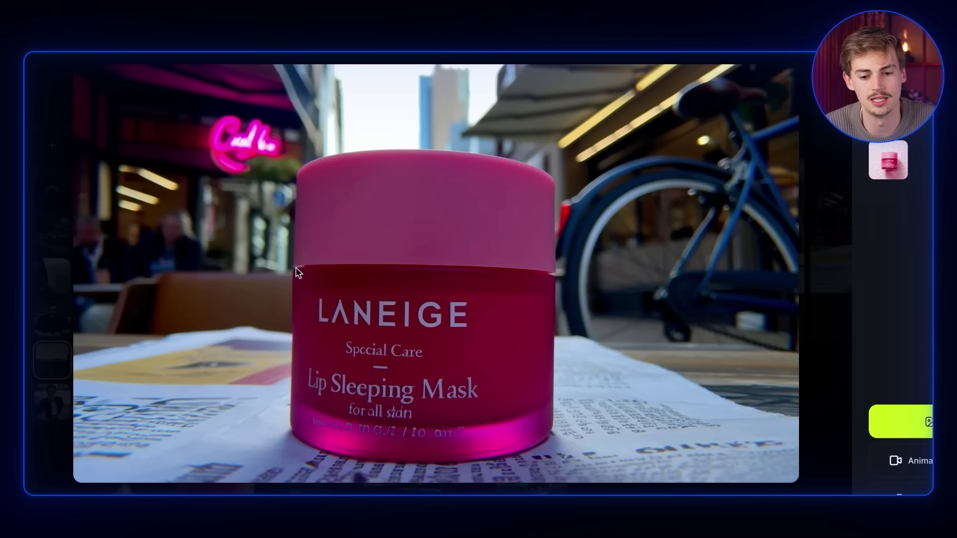
key(Right)
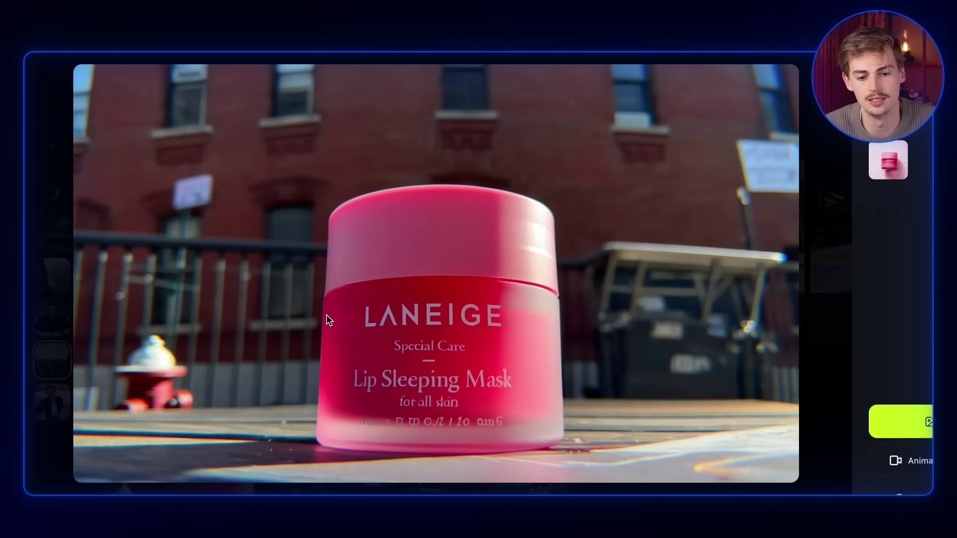
key(Right)
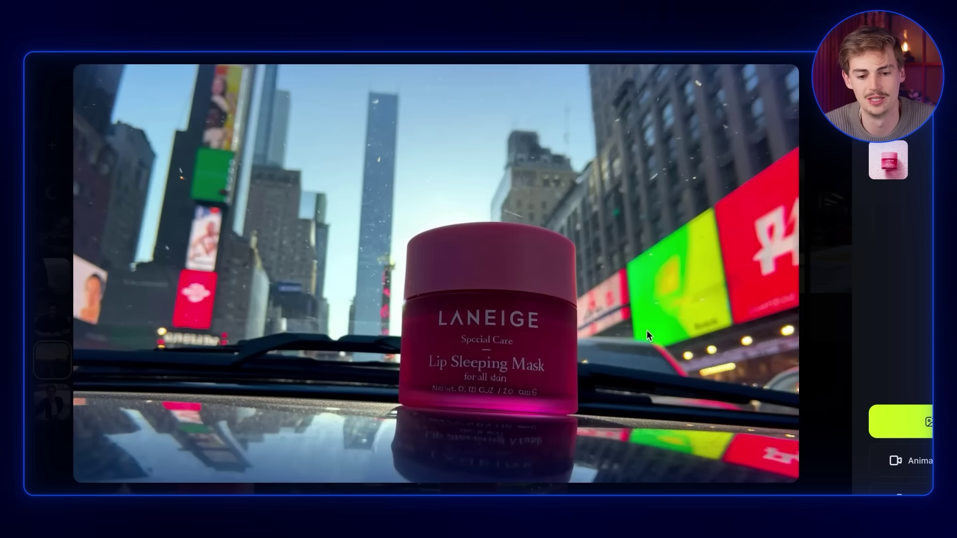
key(Right)
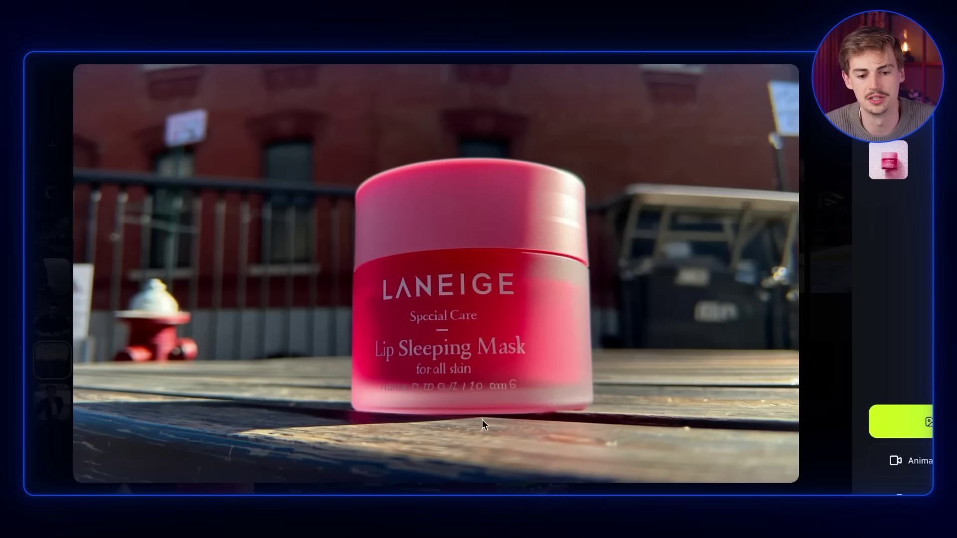
key(Right)
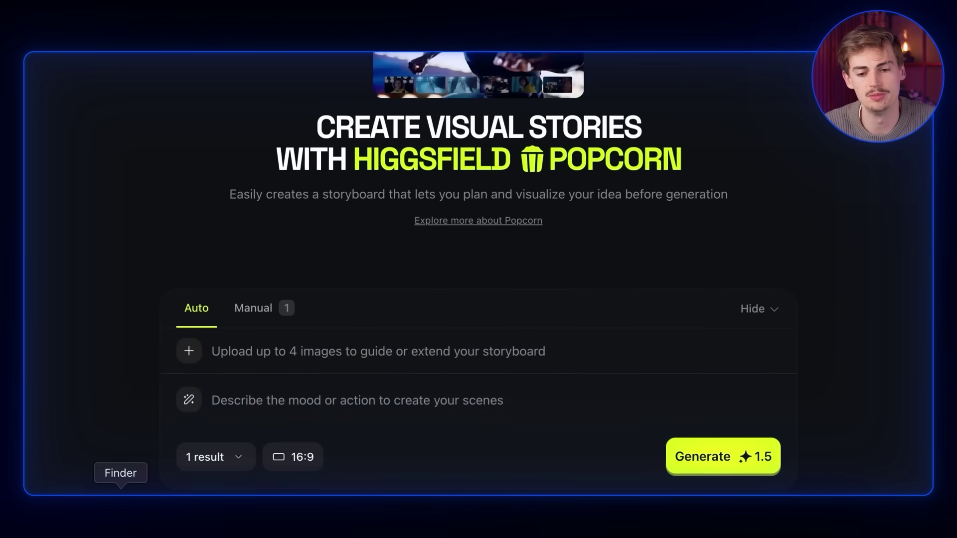
- Add the jar and pumpkin-man references, paste the Halloween-house UGC prompt, and generate
click(120, 499)
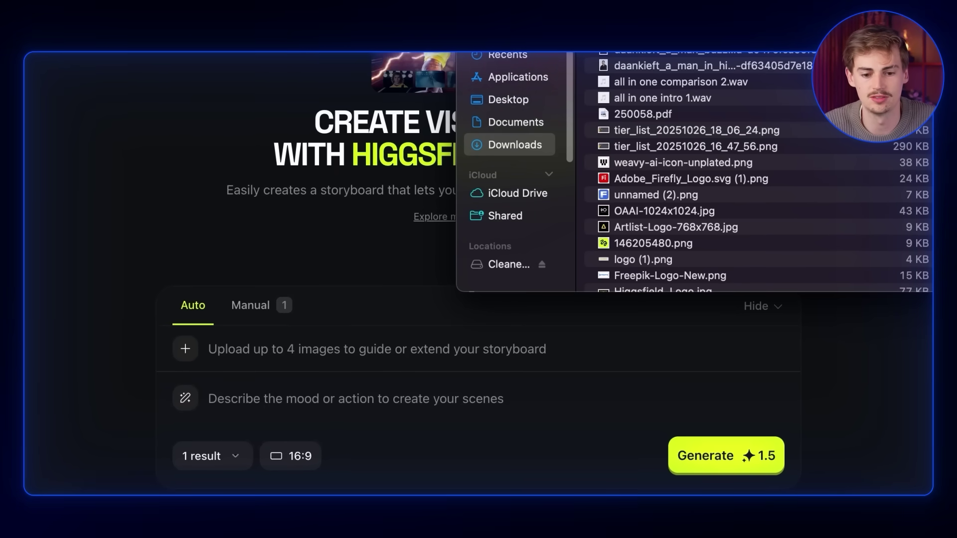
drag(698, 58, 248, 346)
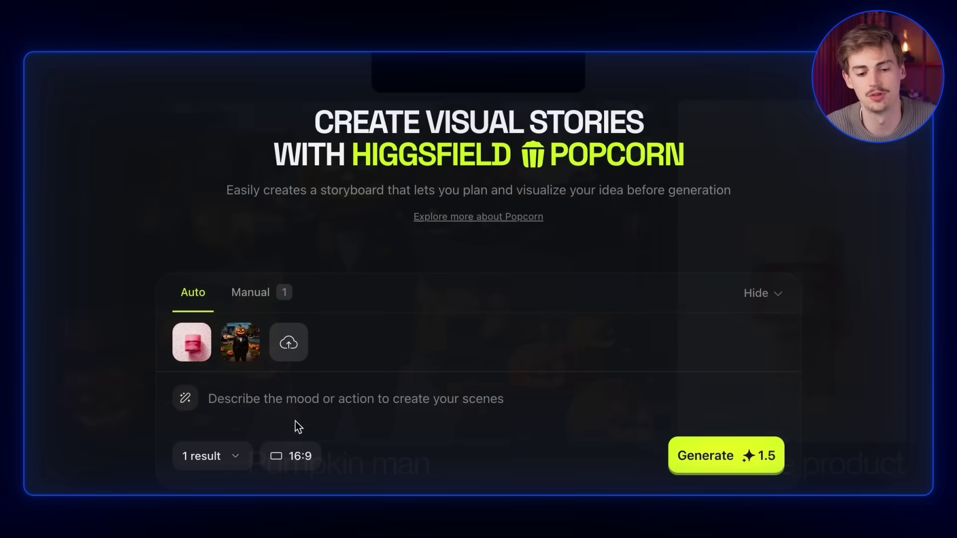
click(300, 379)
text(Create a hyper-realistic image of the person in IMG2 holding the product in IMG1 in different poses. Make it UGC content. Change the background to the halloween themed house)
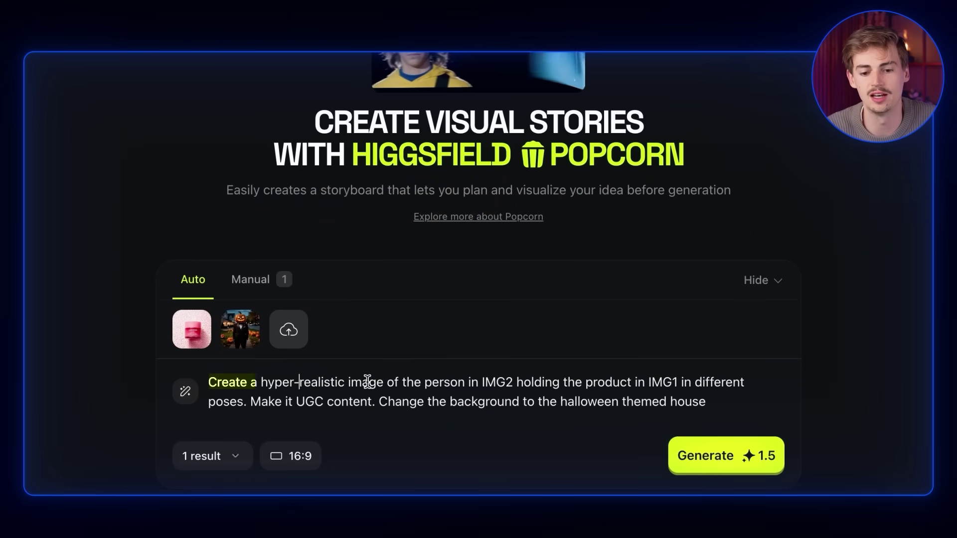
drag(447, 389, 404, 401)
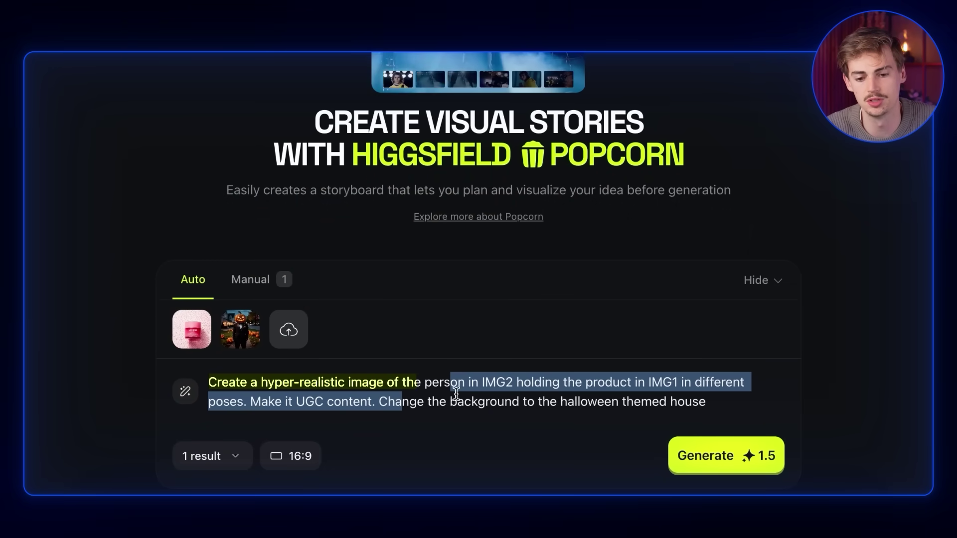
click(487, 387)
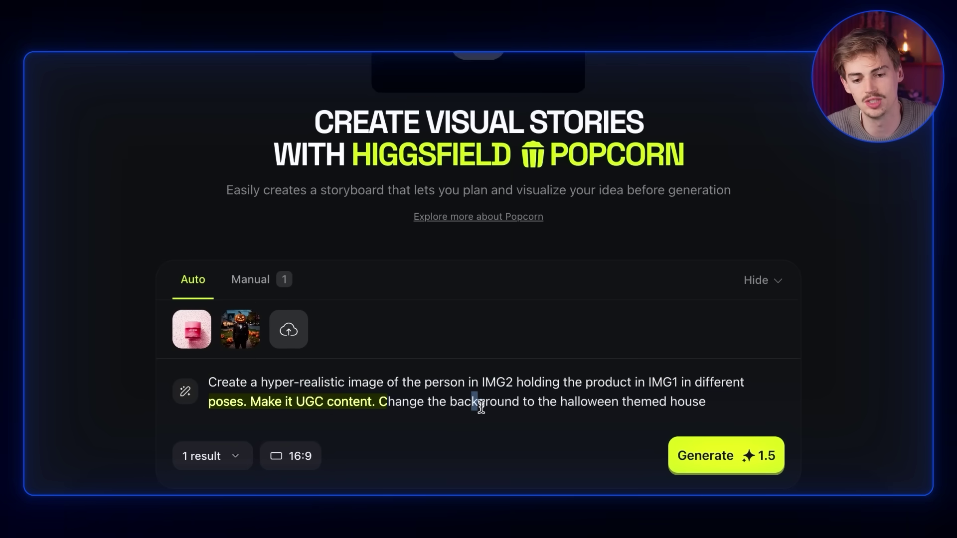
drag(475, 405, 383, 438)
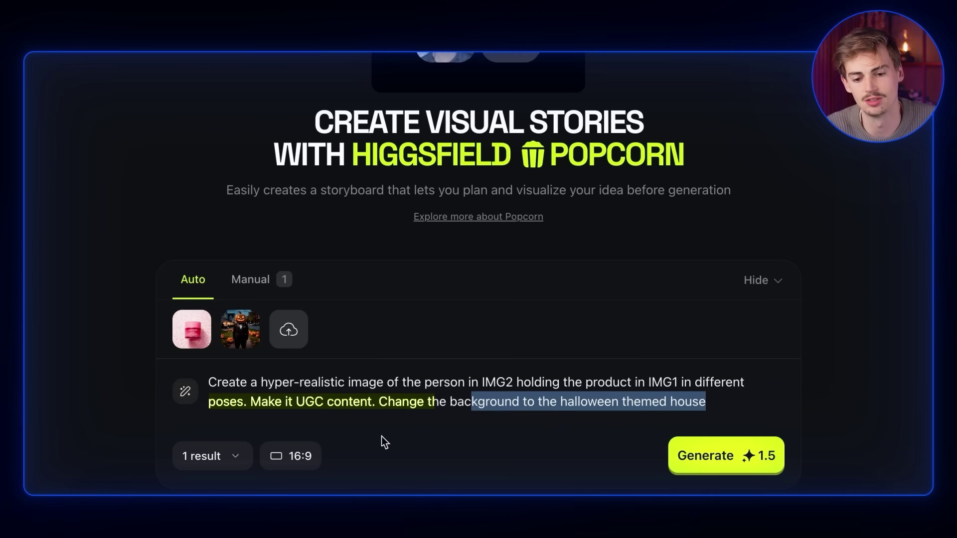
click(590, 407)
click(729, 454)
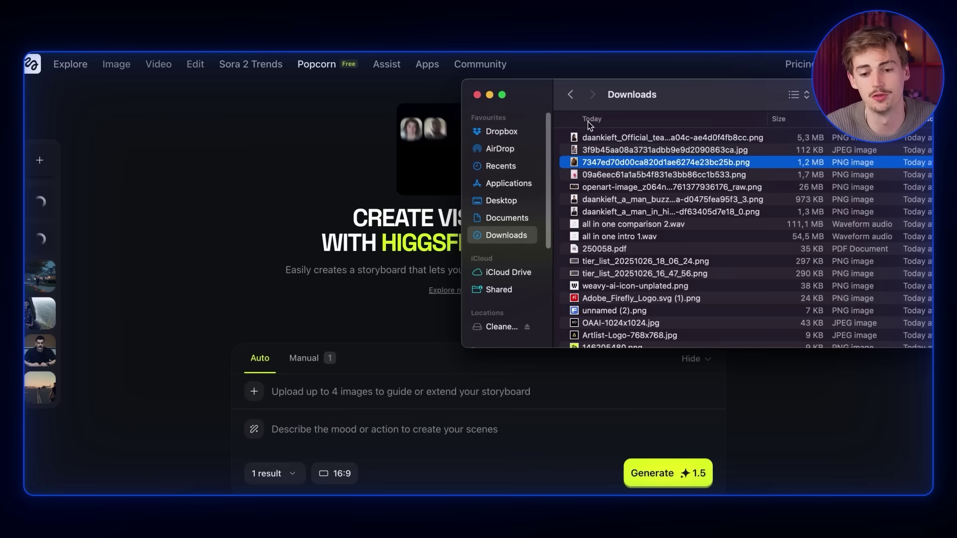
- Preview the staircase couple, man's selfie and woman's portrait reference photos
key(space)
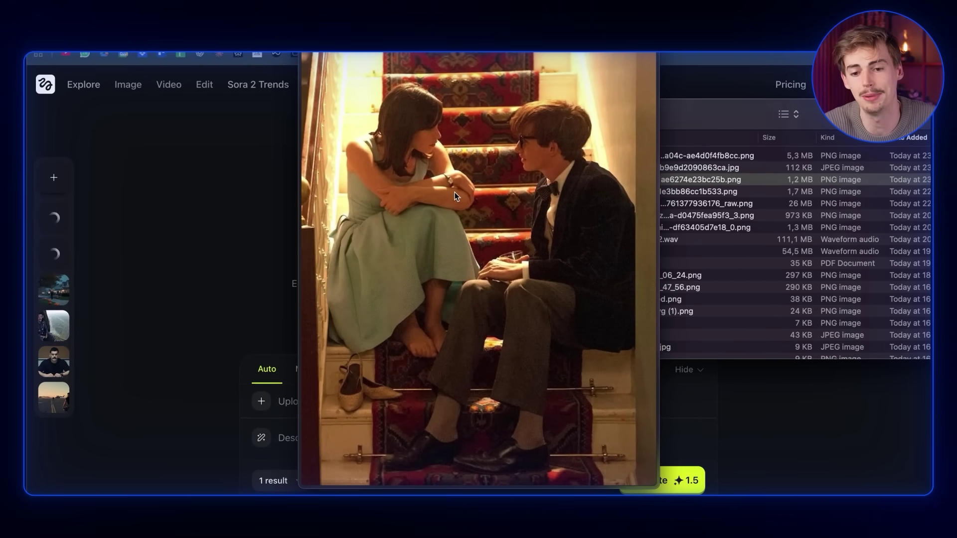
key(space)
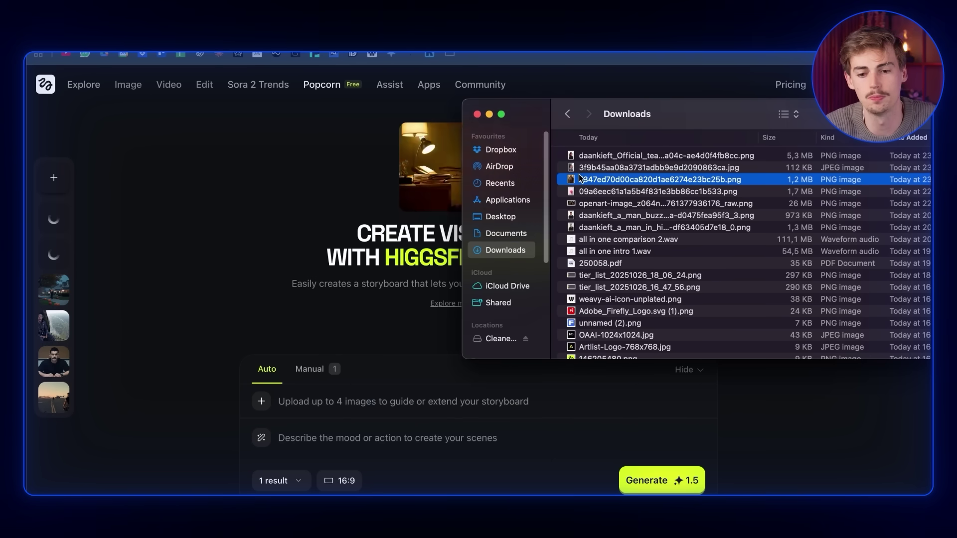
click(576, 169)
key(space)
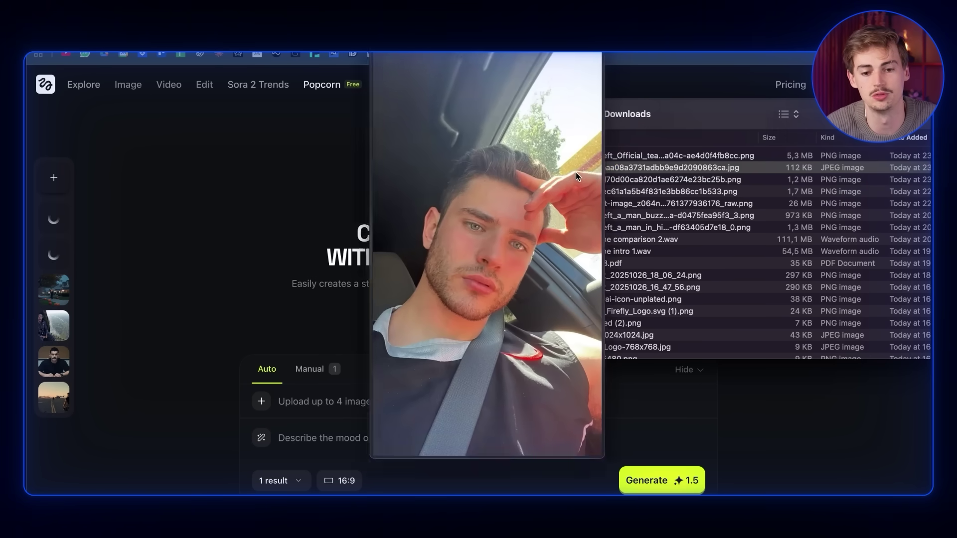
key(Up)
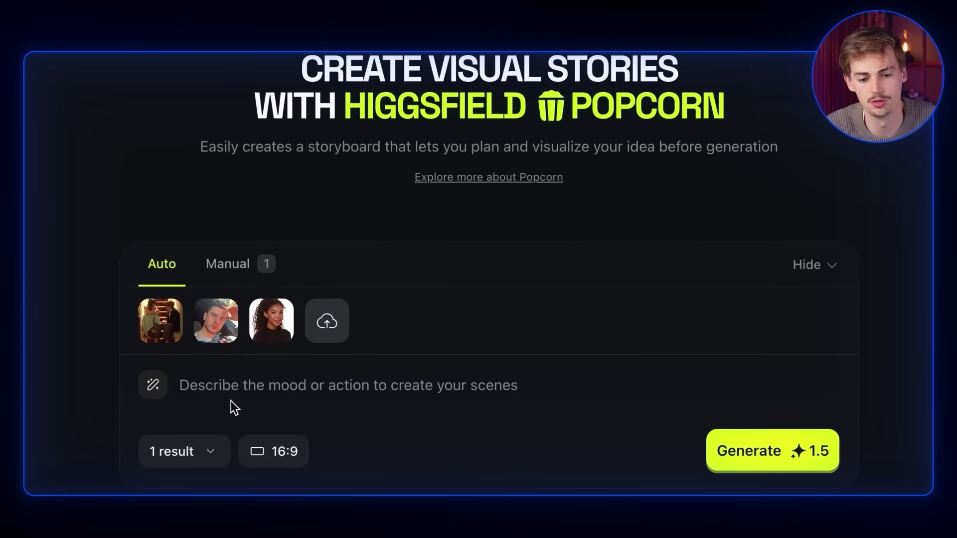
- Paste the prompt placing IMG2's man and IMG3's woman into IMG1's scene, at 3:4
click(240, 381)
text(Put a man from IMG2 and woman from IMG3 into the setting of IMG1 with the same poses)
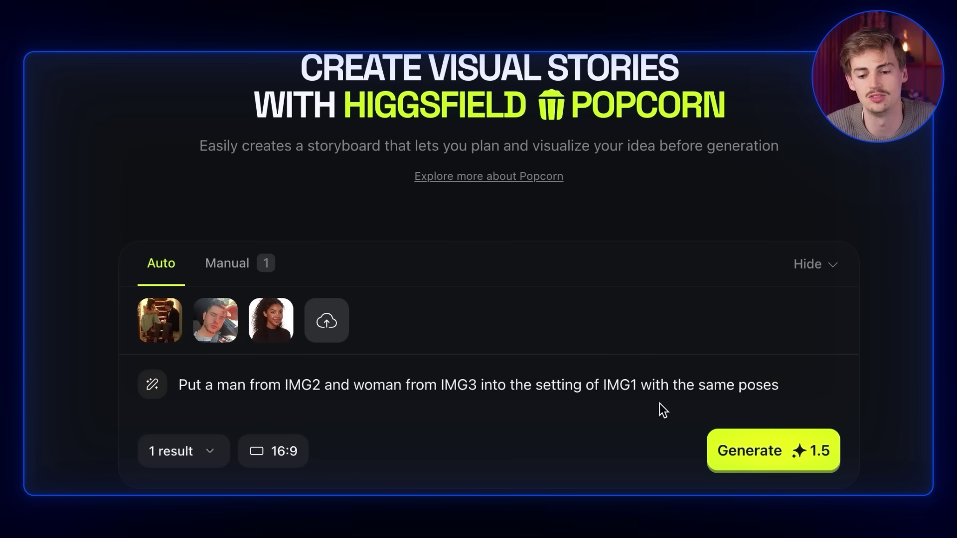
click(275, 451)
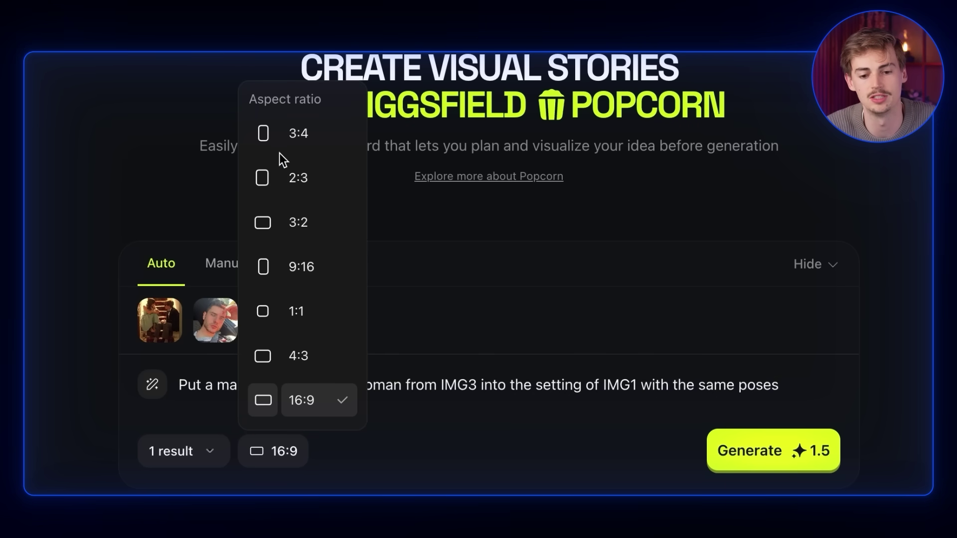
click(333, 358)
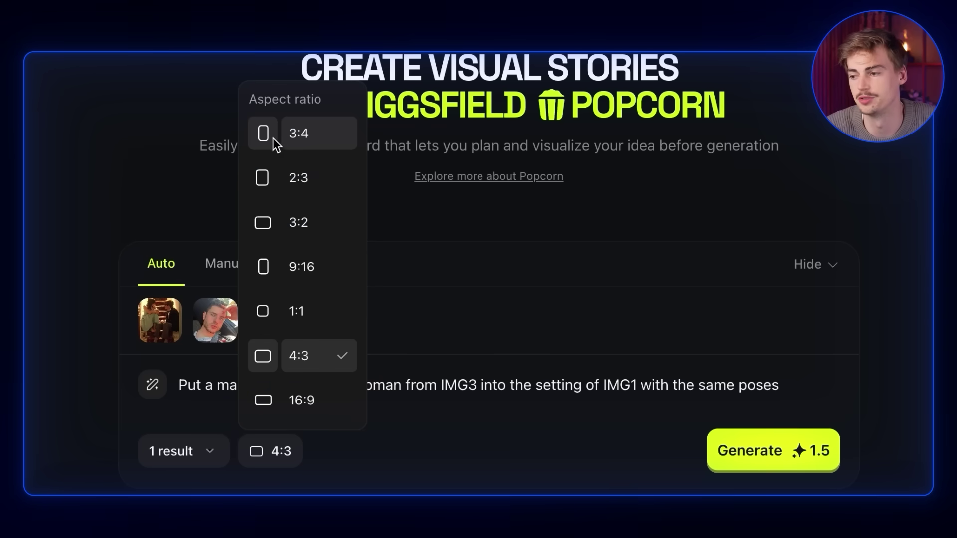
click(274, 137)
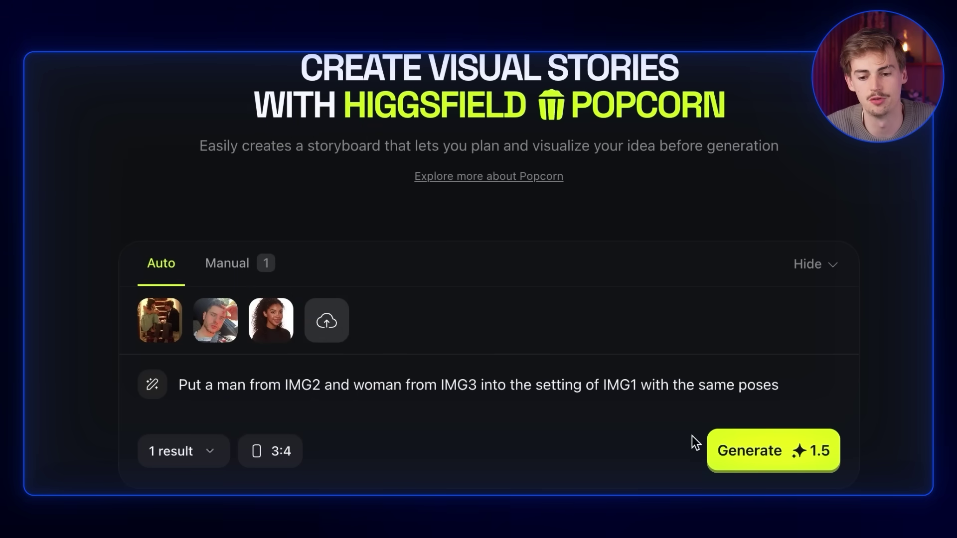